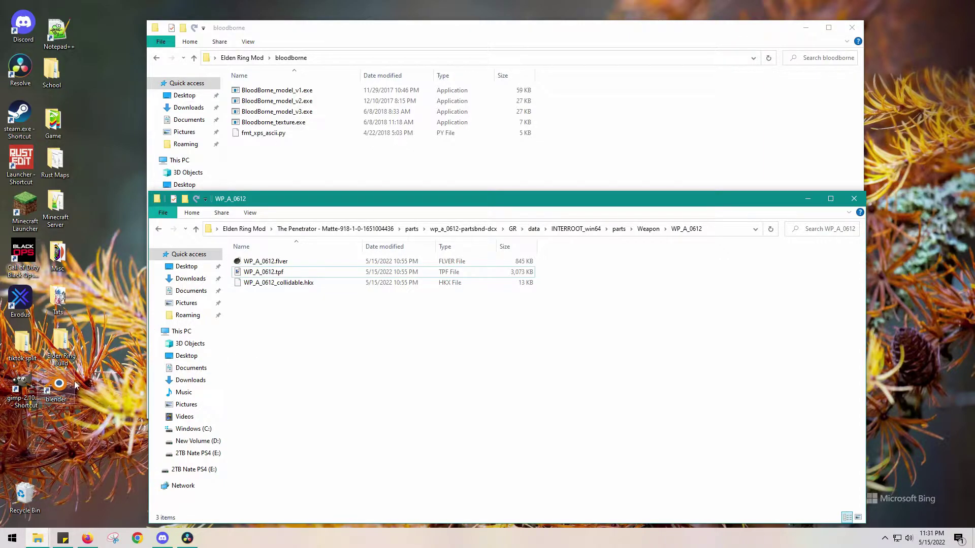
Search Google for 'blender smd tool' in a new Firefox tab and open the Valve Developer Community result.
click(88, 539)
click(238, 12)
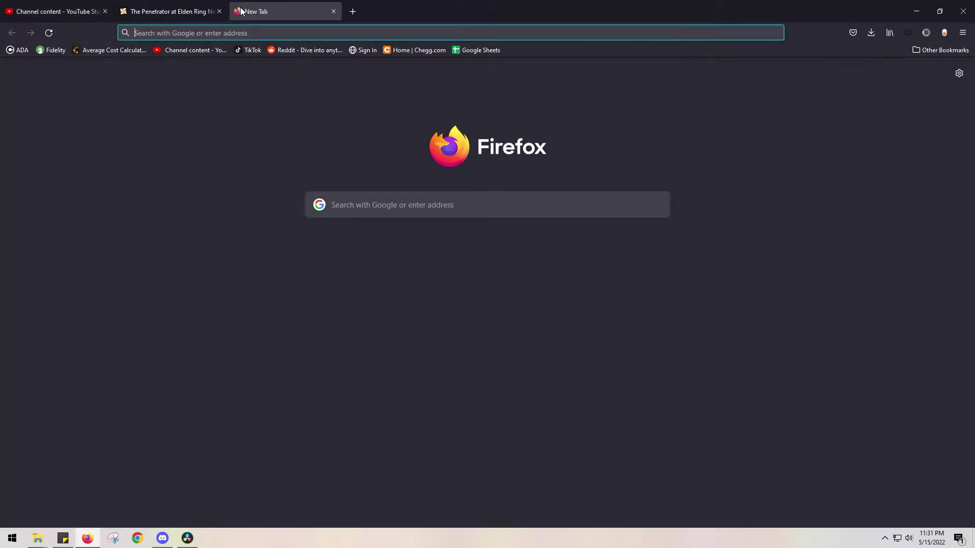
text(blen)
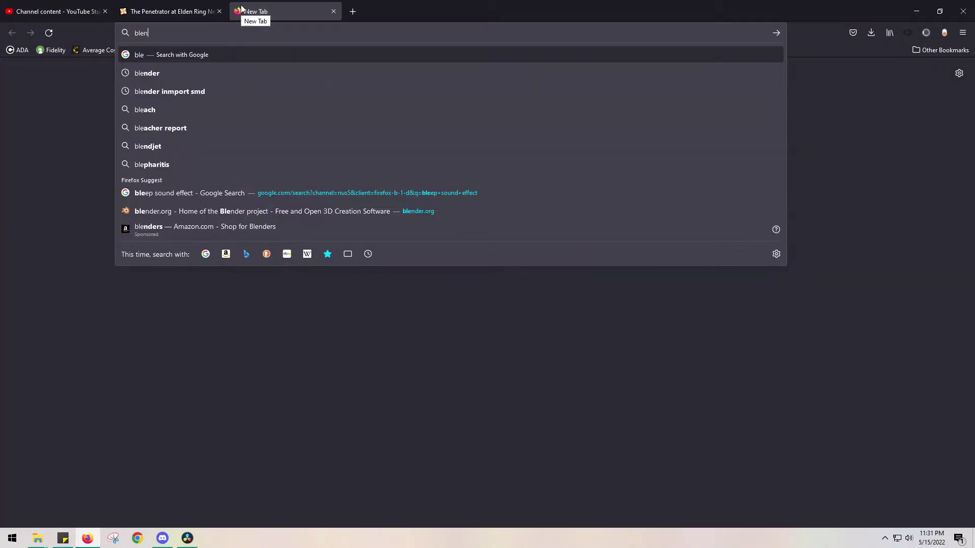
text(der smd tool)
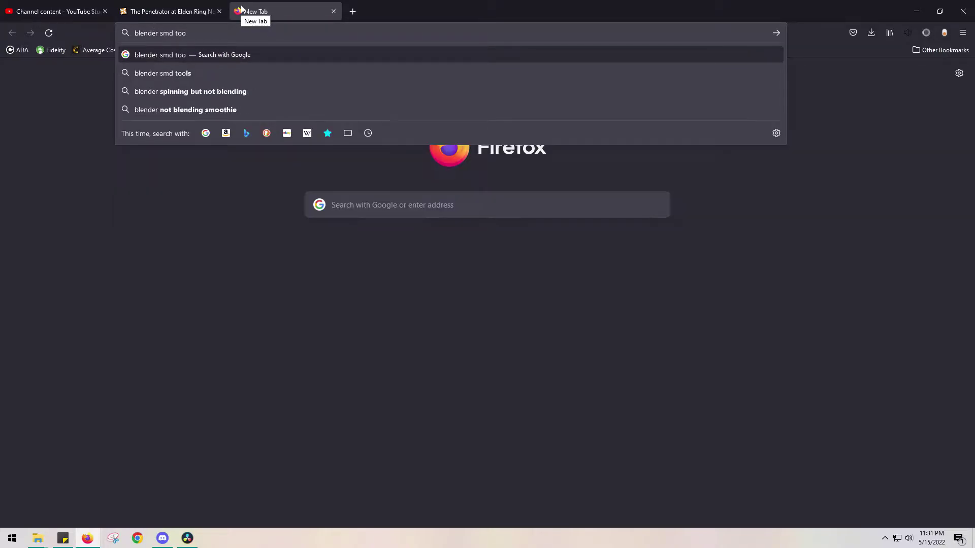
key(Return)
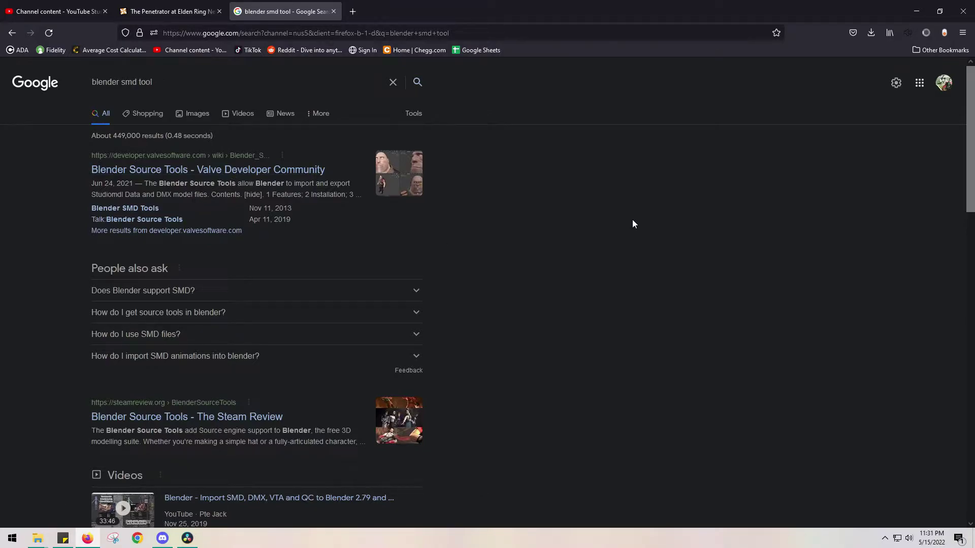
click(249, 169)
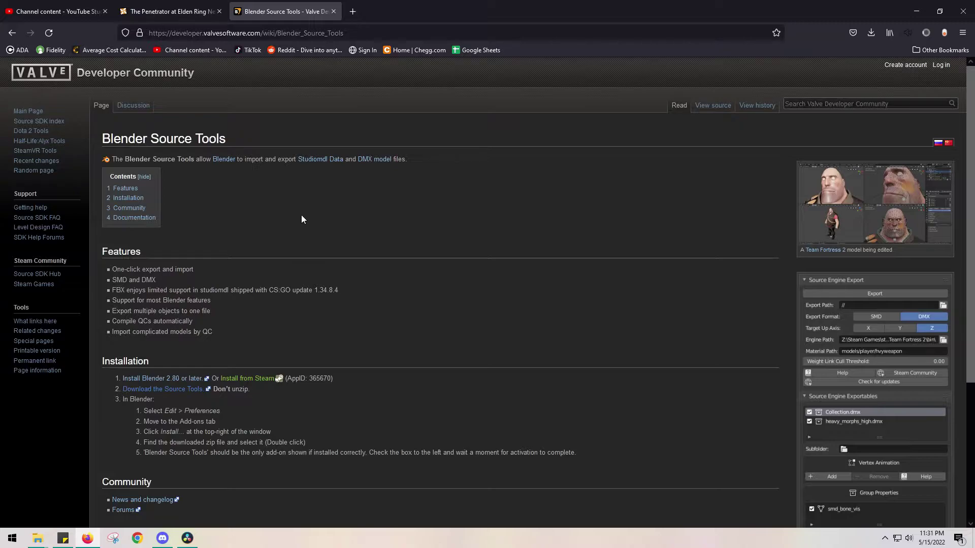
scroll(300, 217, down, 2)
scroll(302, 229, down, 1)
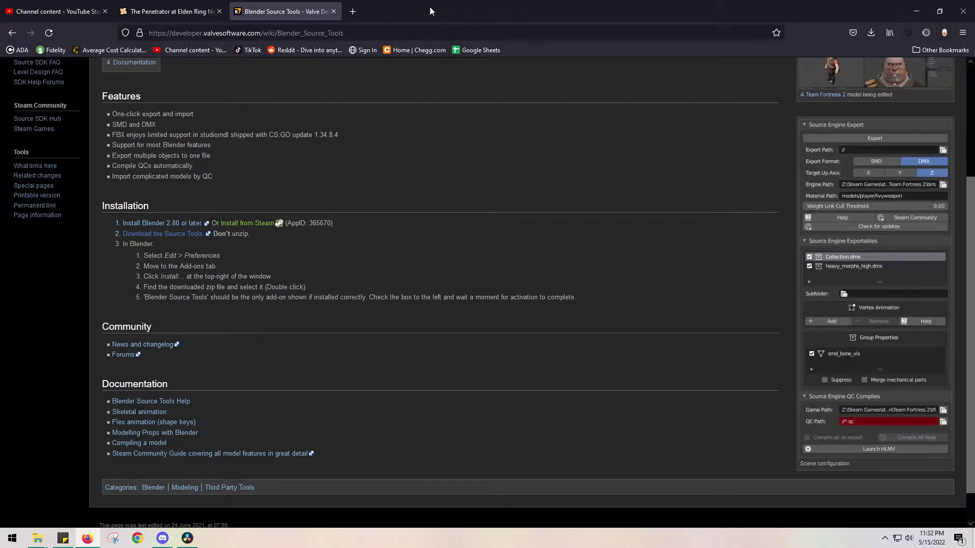
Minimize the browser, dismiss Blender's splash, and delete the default camera, cube and light.
click(915, 10)
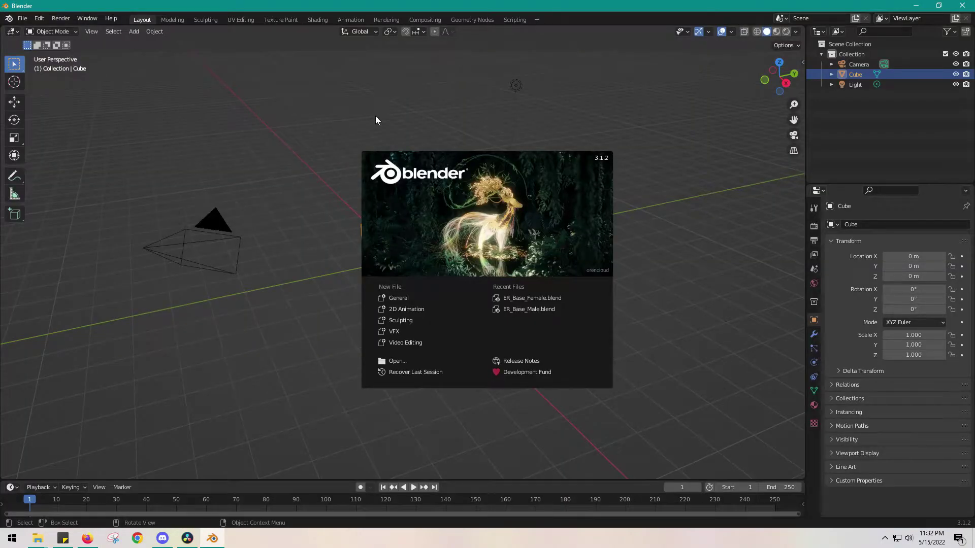
click(378, 121)
drag(190, 124, 574, 361)
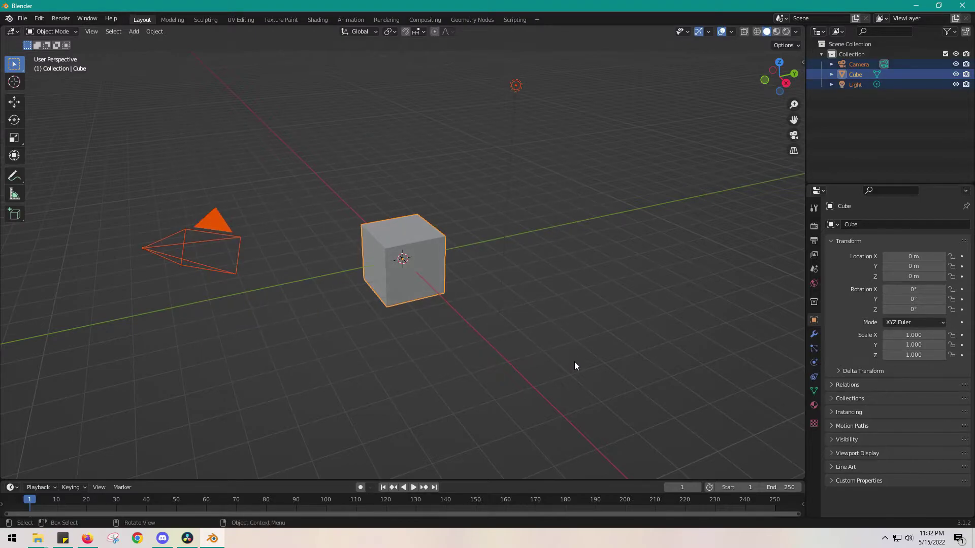
key(Delete)
click(24, 18)
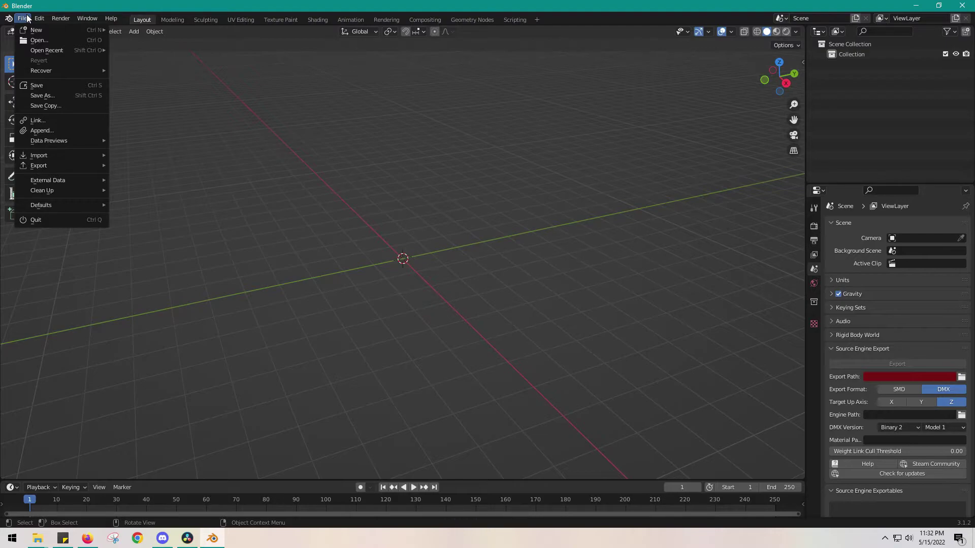
Open Preferences on Add-ons, browse Desktop and Downloads for an add-on file, then cancel the install.
mouse_move(41, 19)
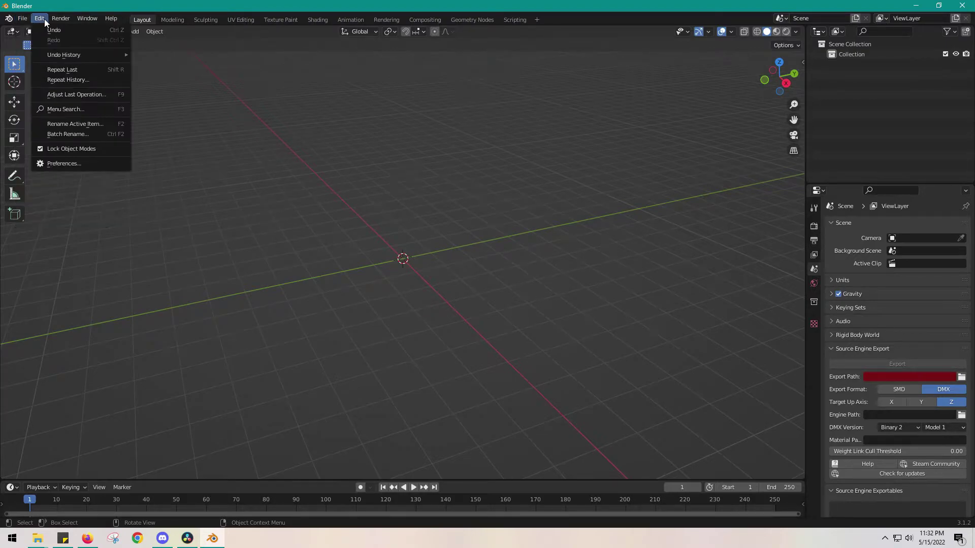
click(72, 164)
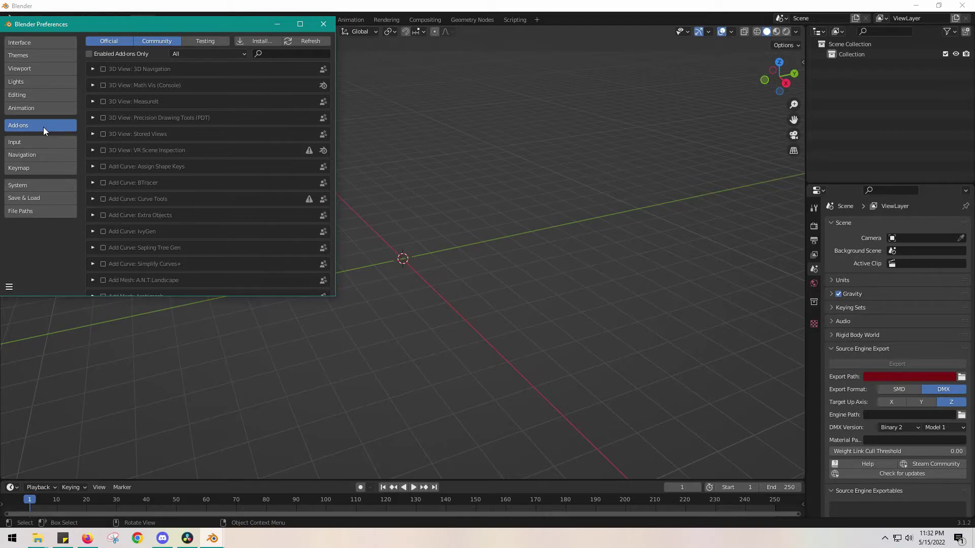
click(250, 40)
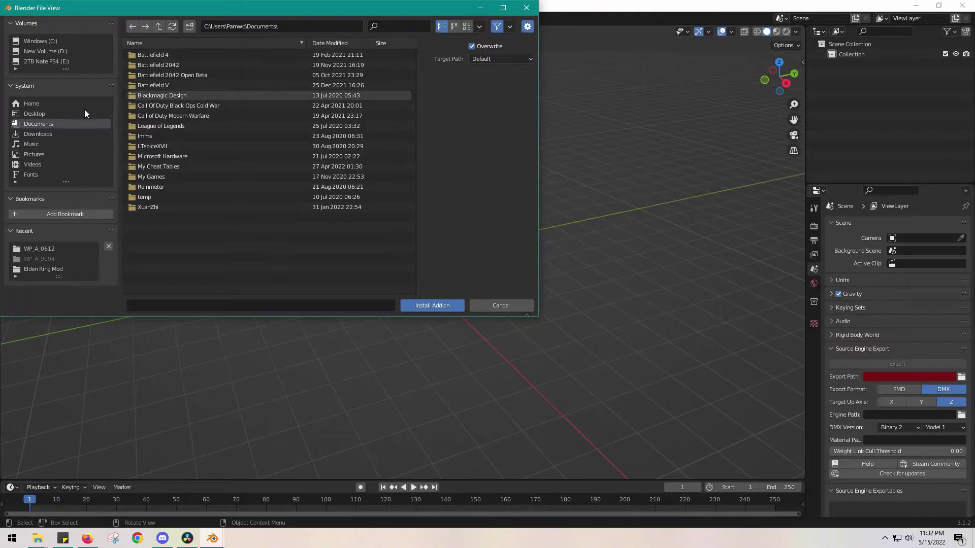
click(36, 115)
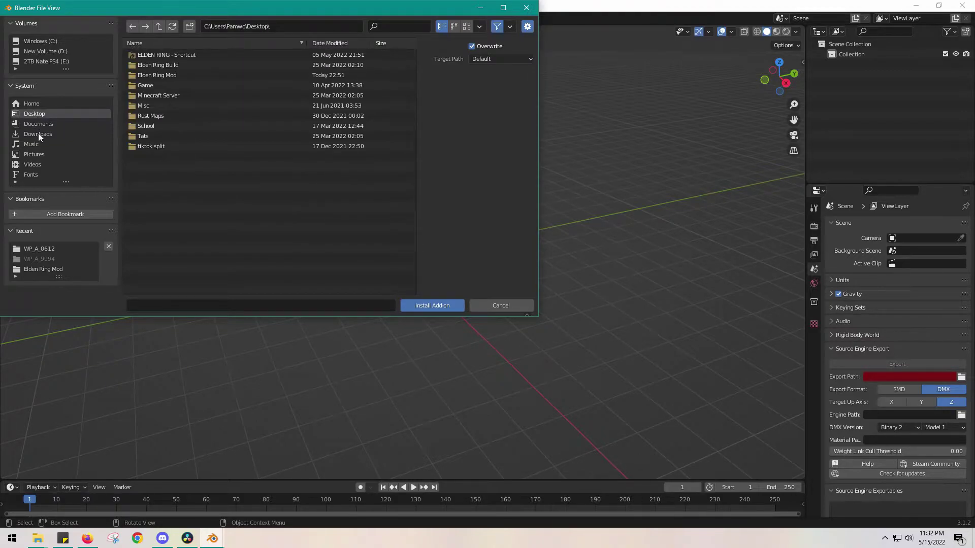
click(38, 134)
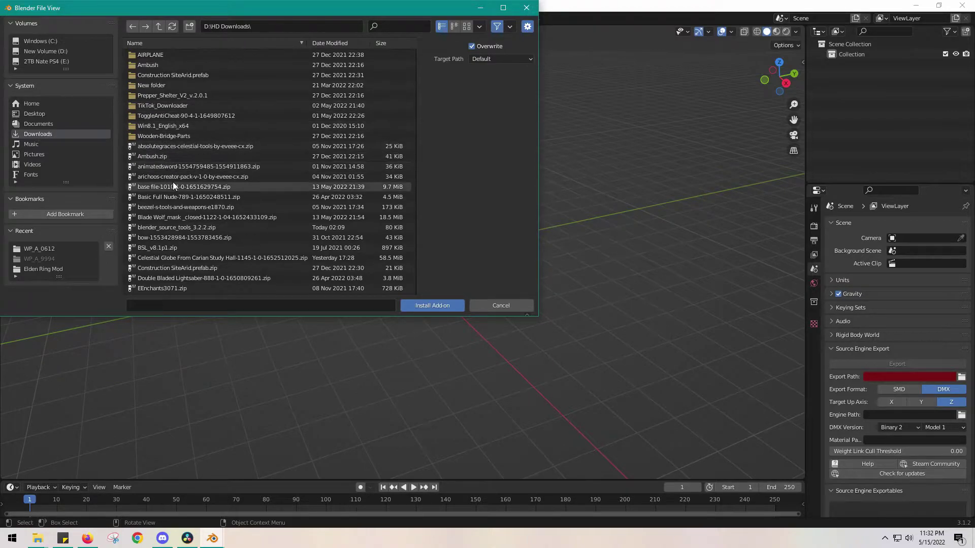
click(501, 306)
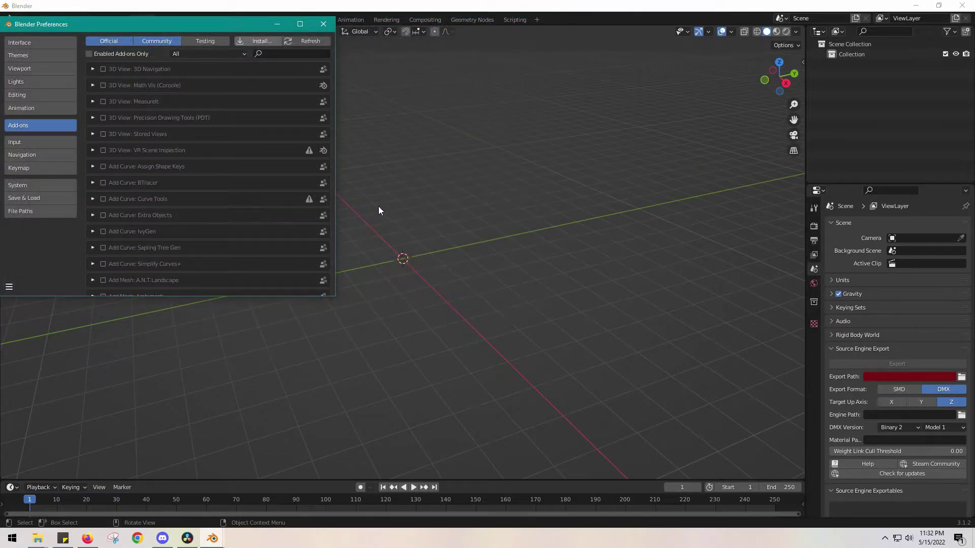
Close Preferences, try File > Import > Source Engine (.smd, .vta, .dmx, .qc), then close Blender.
click(322, 23)
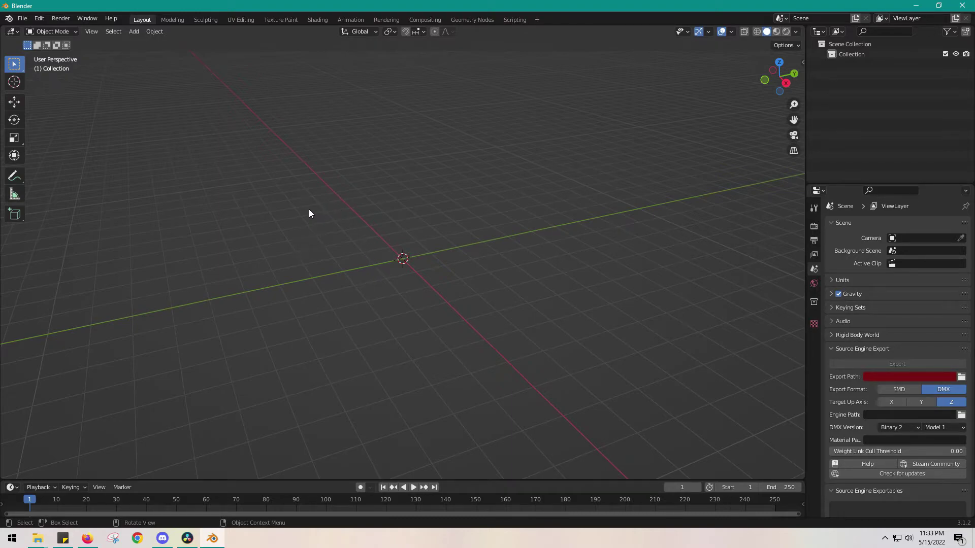
click(25, 18)
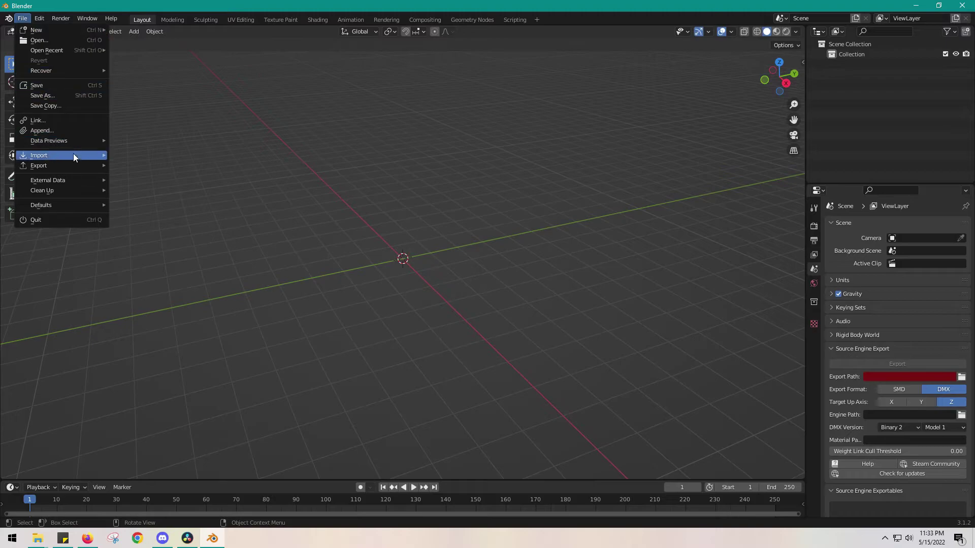
mouse_move(73, 155)
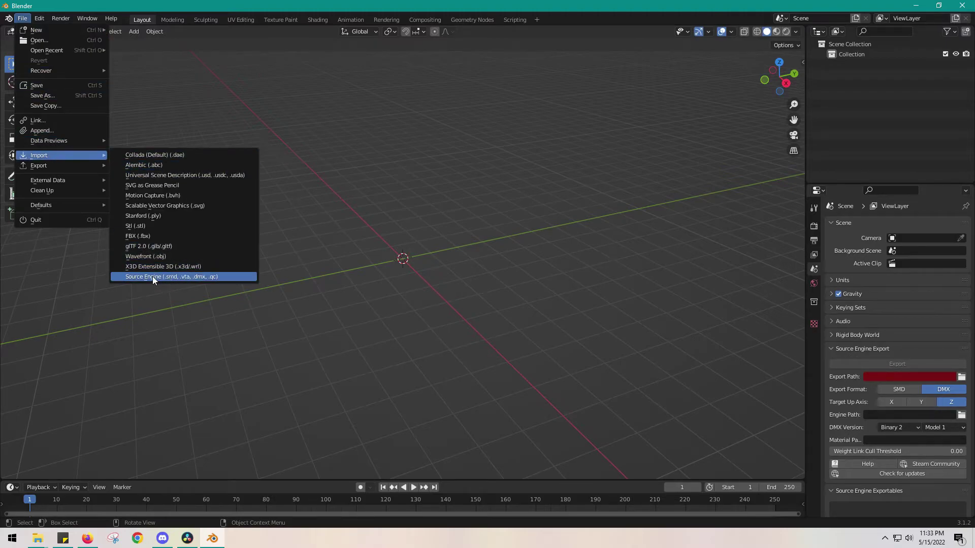
click(196, 276)
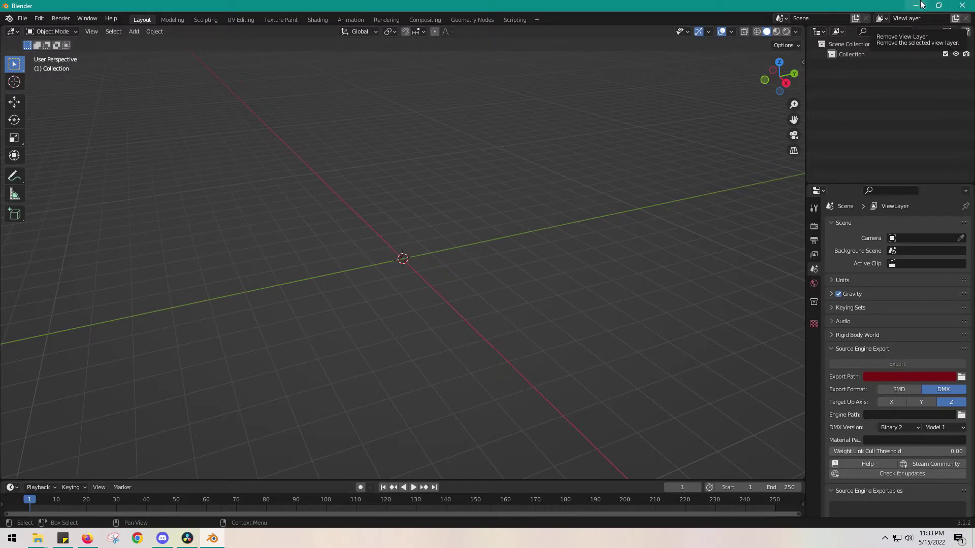
click(962, 6)
Quit Blender without saving and step the Explorer window back up to the Elden Ring Mod folder.
click(507, 288)
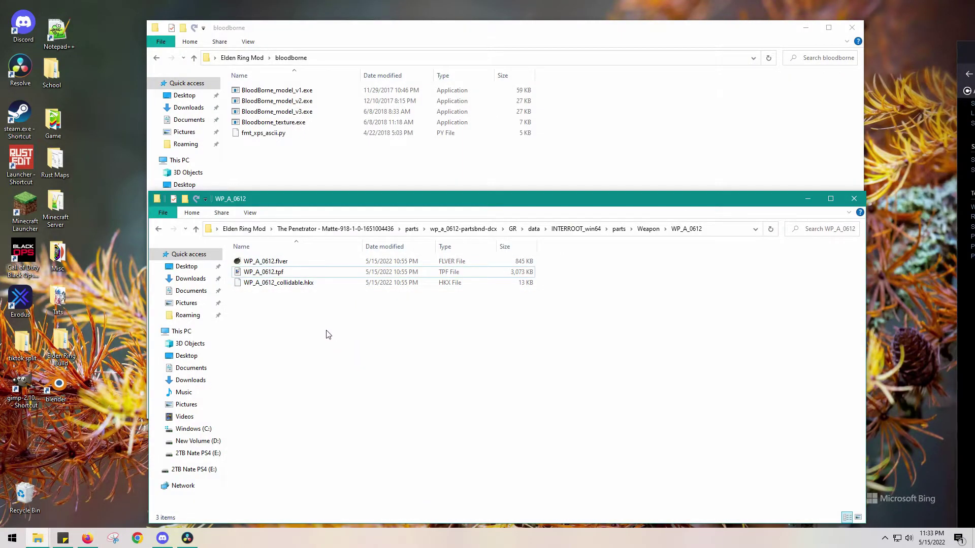
click(156, 58)
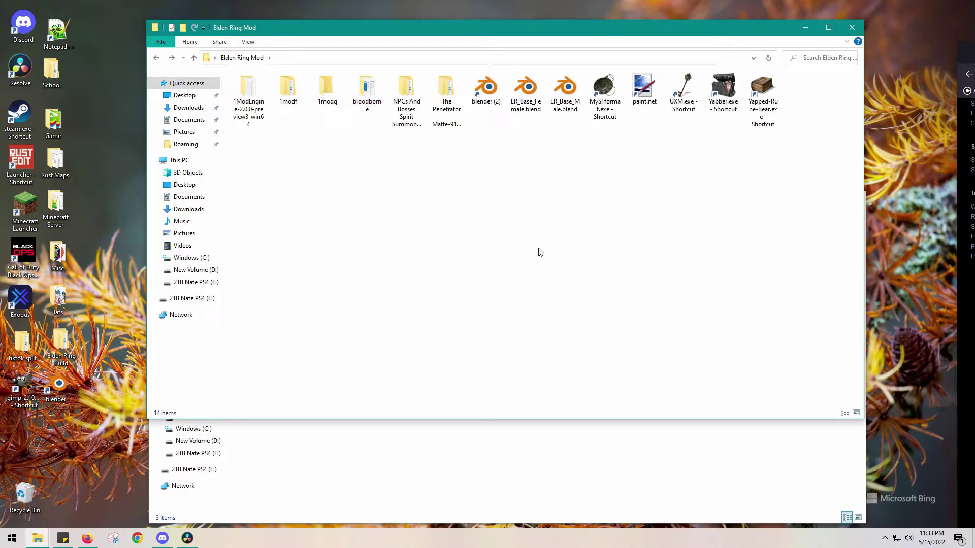
click(472, 451)
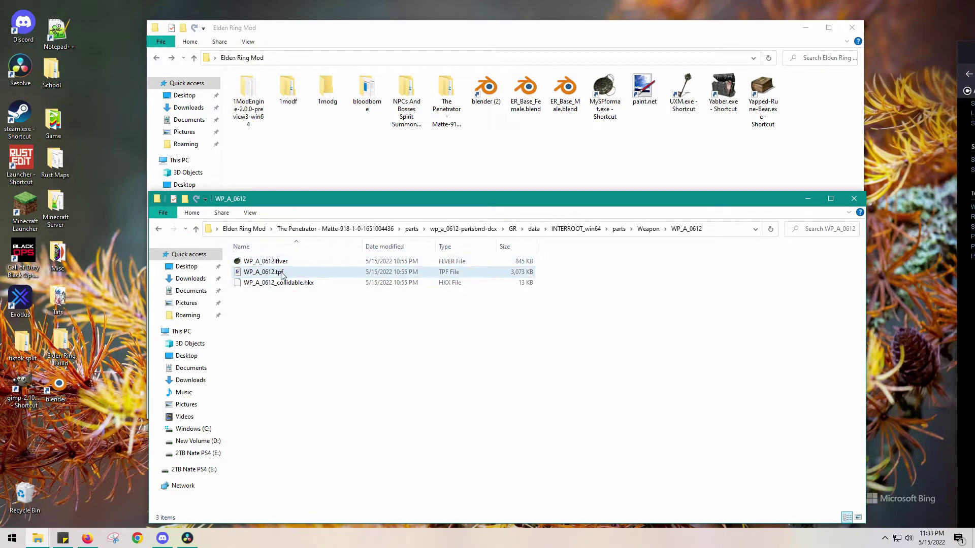
click(159, 229)
click(159, 229)
click(159, 228)
click(159, 229)
click(159, 229)
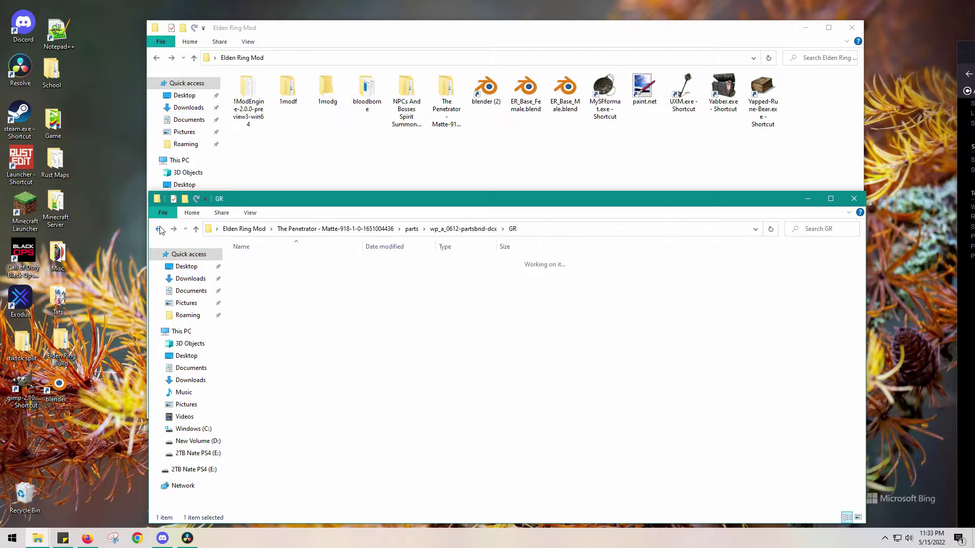
click(159, 229)
click(159, 229)
click(159, 229)
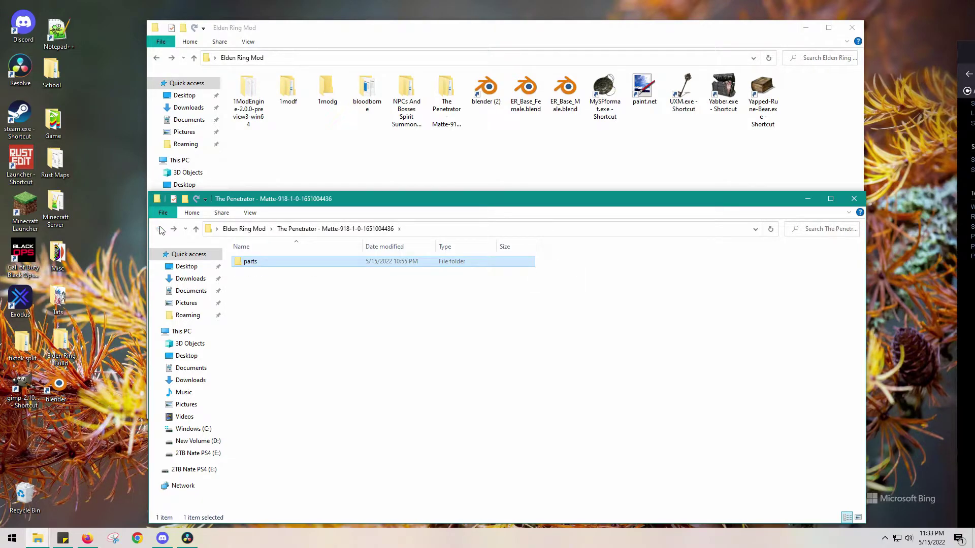
click(309, 325)
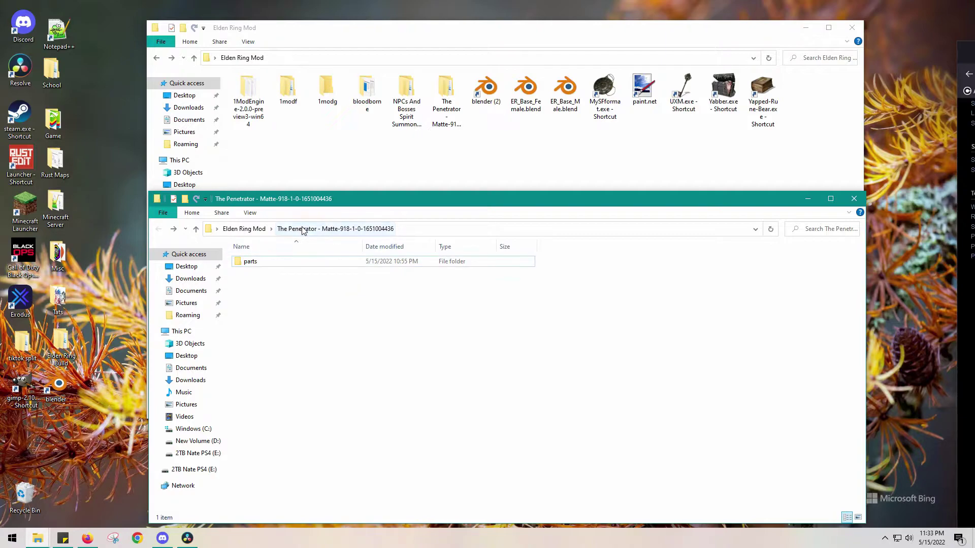
click(245, 229)
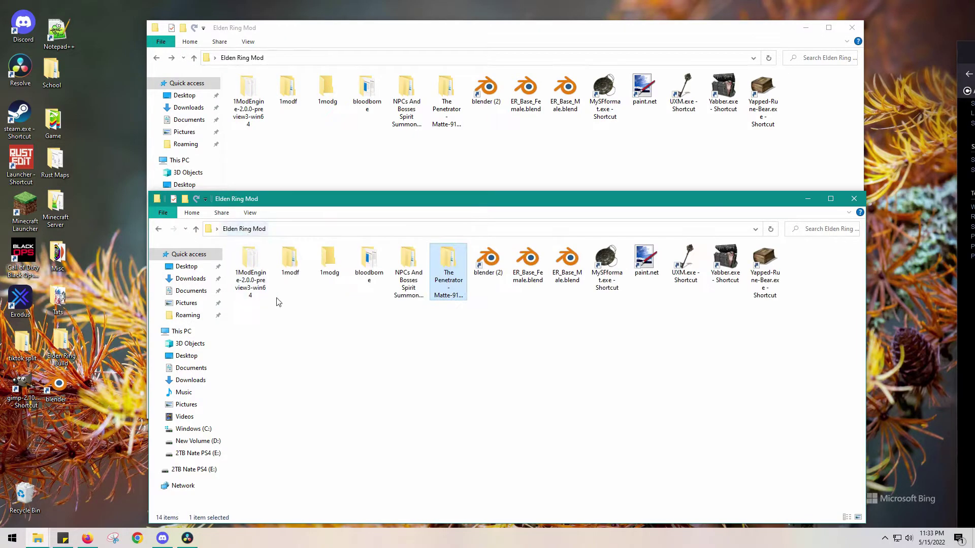
Drill from The Penetrator through parts\...\Weapon into WP_A_0612 and select WP_A_0612.flver.
double_click(449, 269)
click(256, 267)
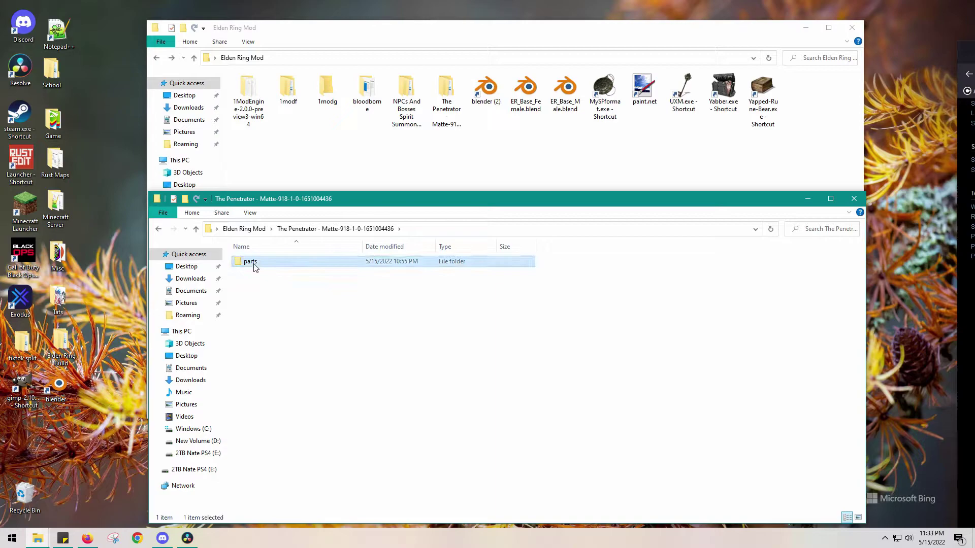
double_click(255, 267)
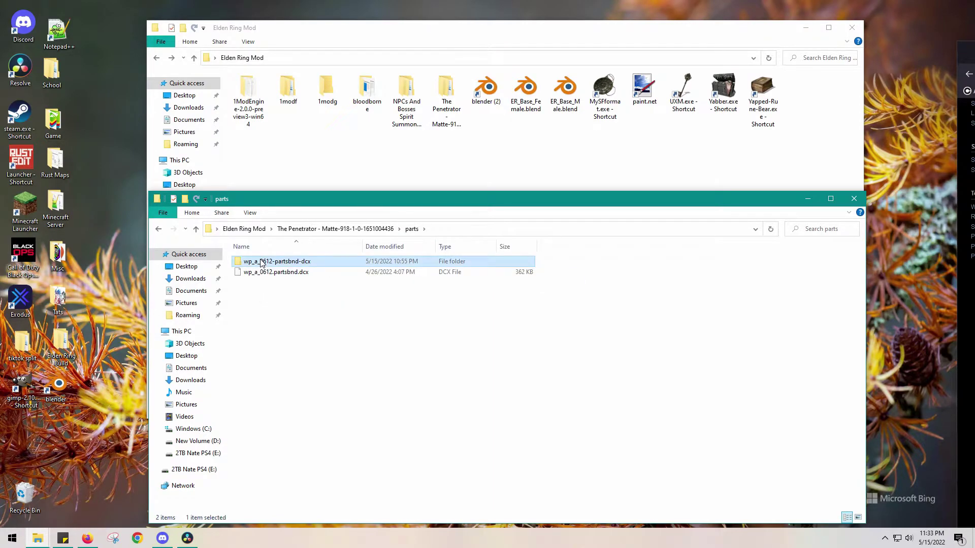
double_click(261, 262)
double_click(261, 262)
click(262, 263)
double_click(261, 262)
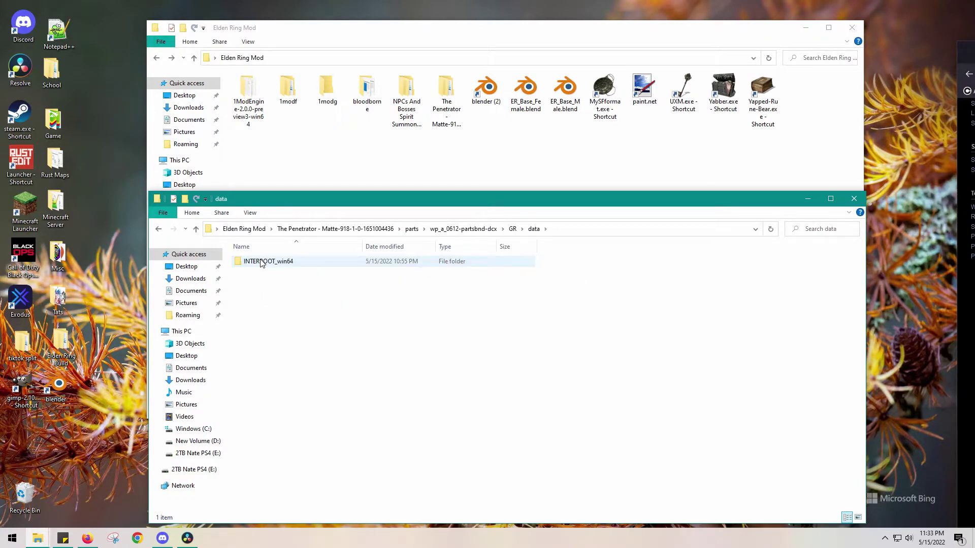
click(261, 262)
double_click(262, 263)
click(261, 263)
double_click(262, 262)
click(261, 262)
double_click(261, 263)
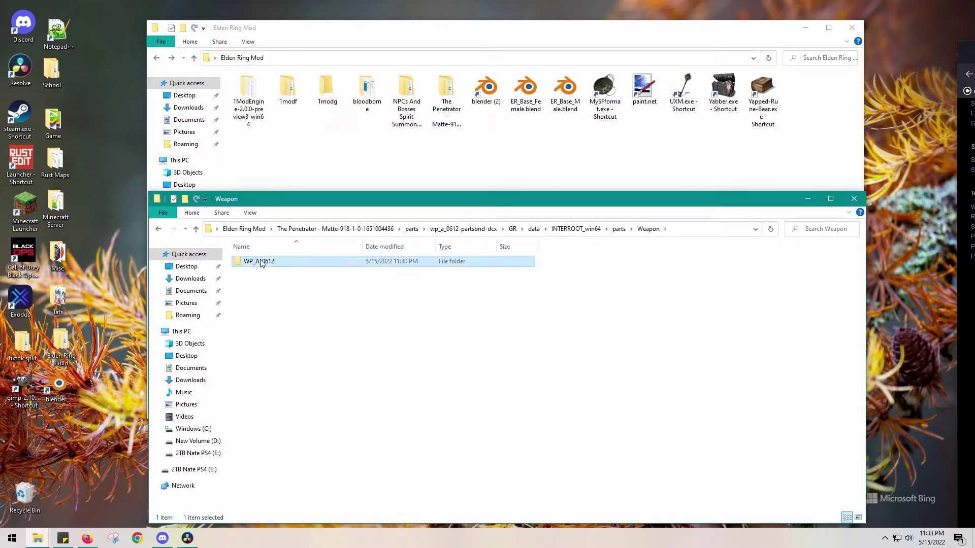
double_click(262, 262)
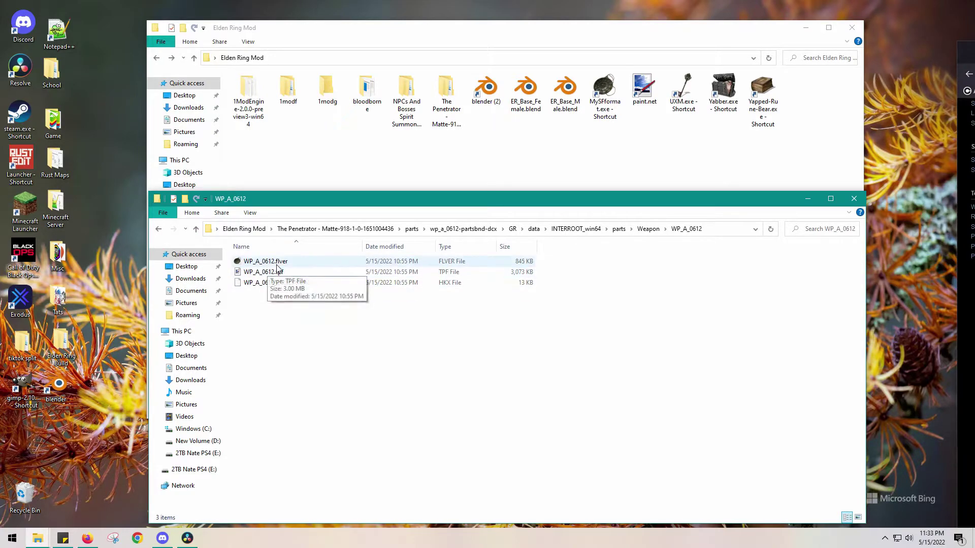
click(261, 263)
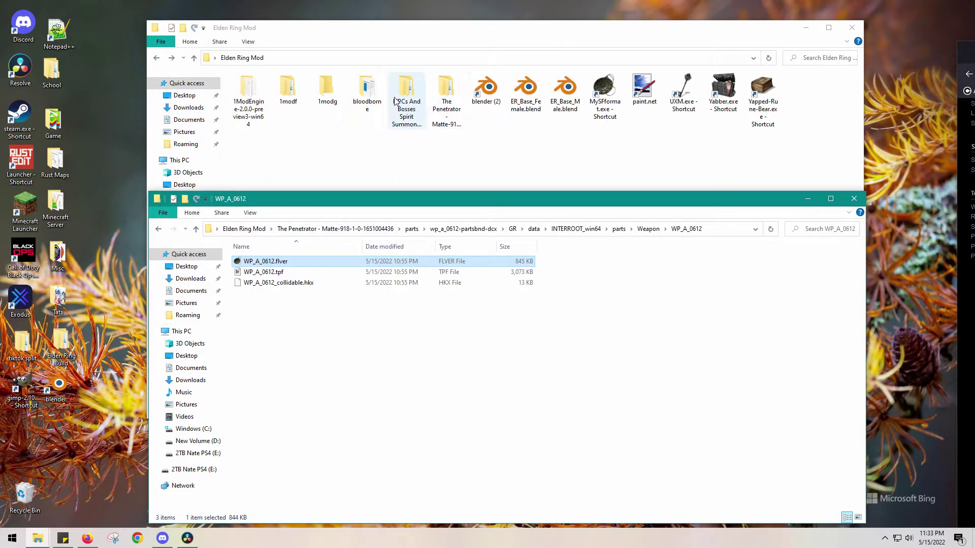
Convert WP_A_0612.flver by dropping it onto the BloodBorne_model_v3 converter in the bloodborne folder.
double_click(368, 94)
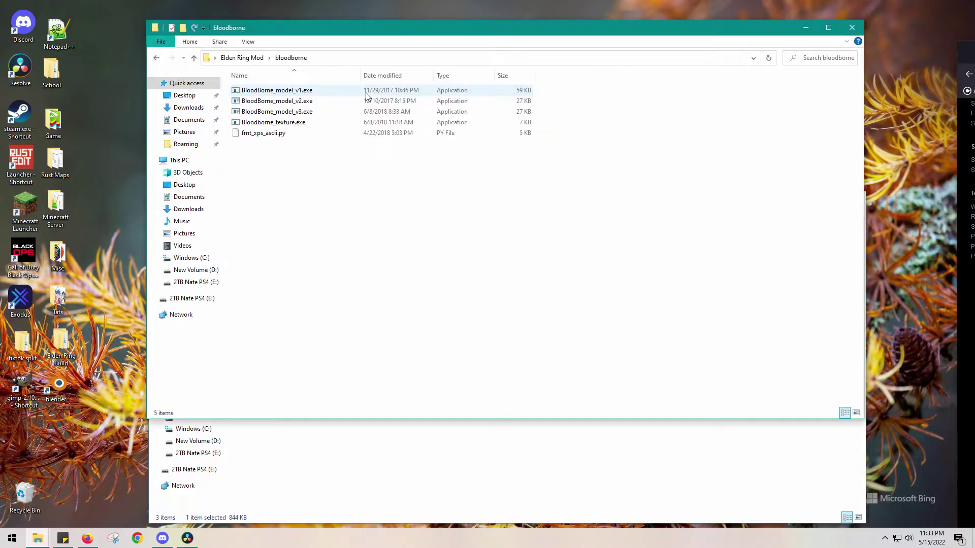
click(383, 470)
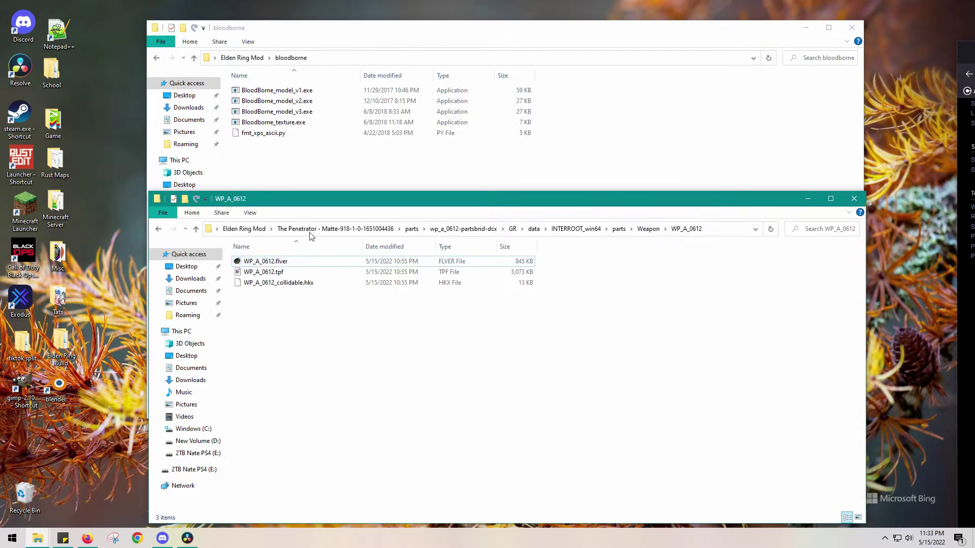
click(265, 262)
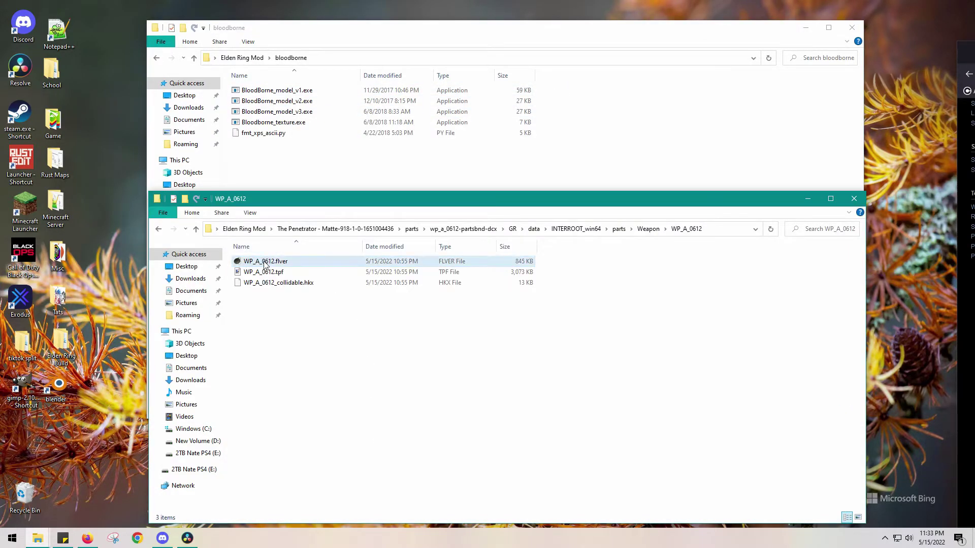
drag(265, 262, 288, 116)
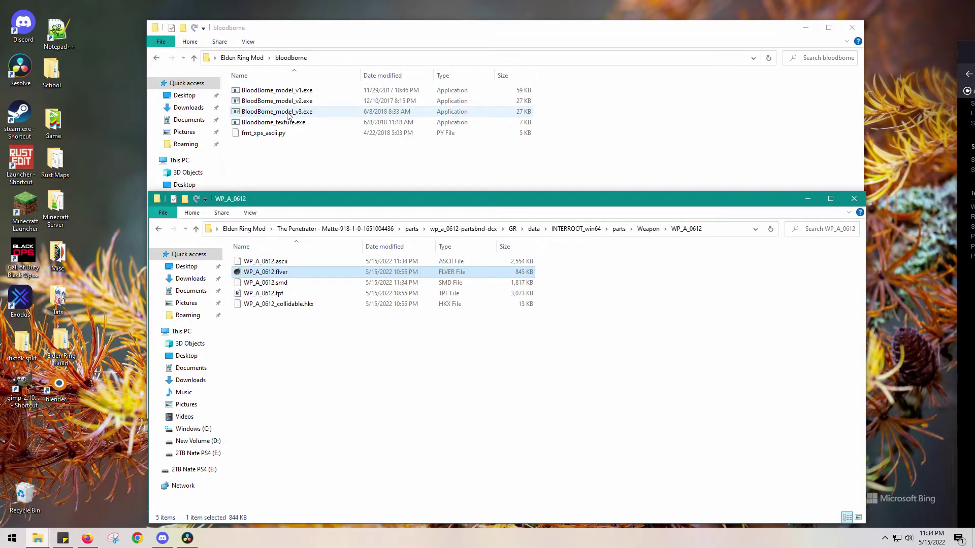
Delete the leftover WP_A_0612.ascii, keep the converted WP_A_0612.smd, and relaunch Blender.
click(285, 262)
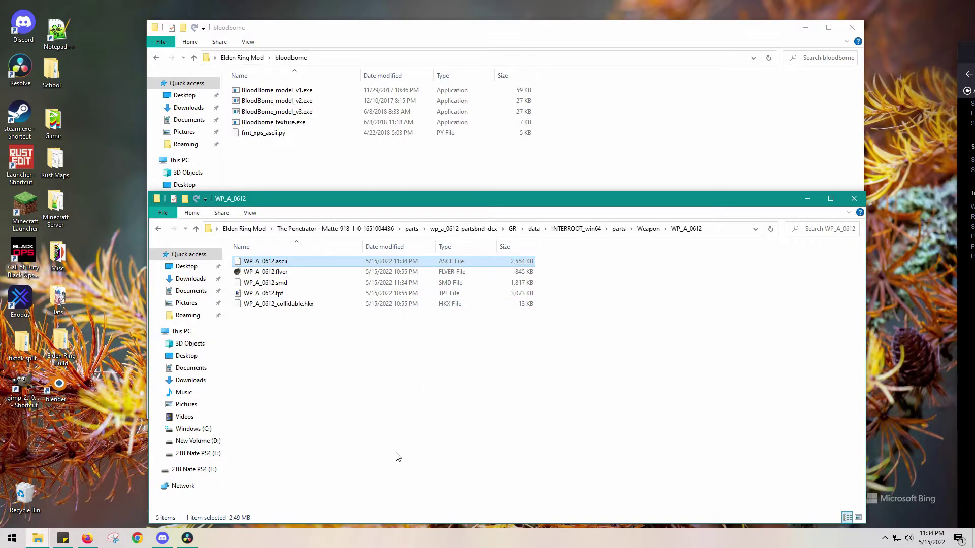
key(Delete)
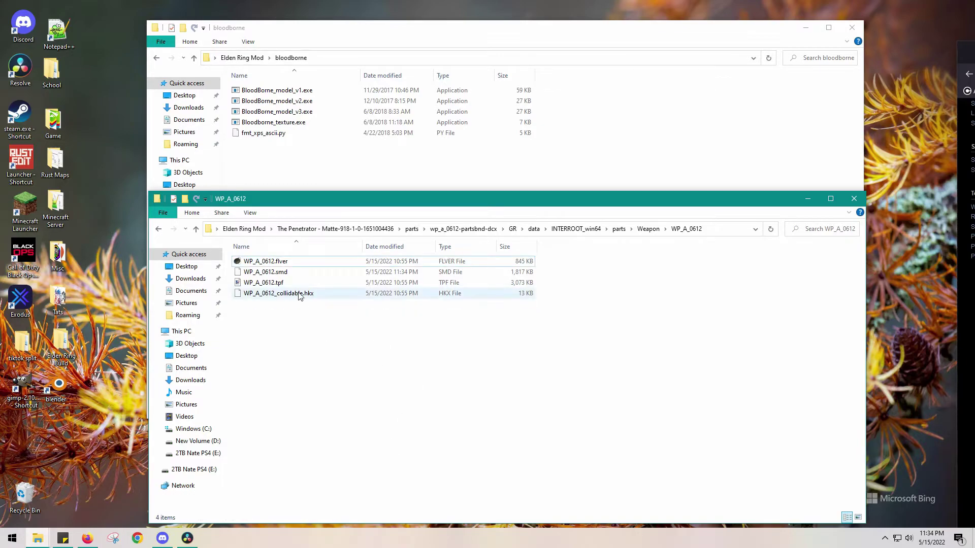
click(292, 278)
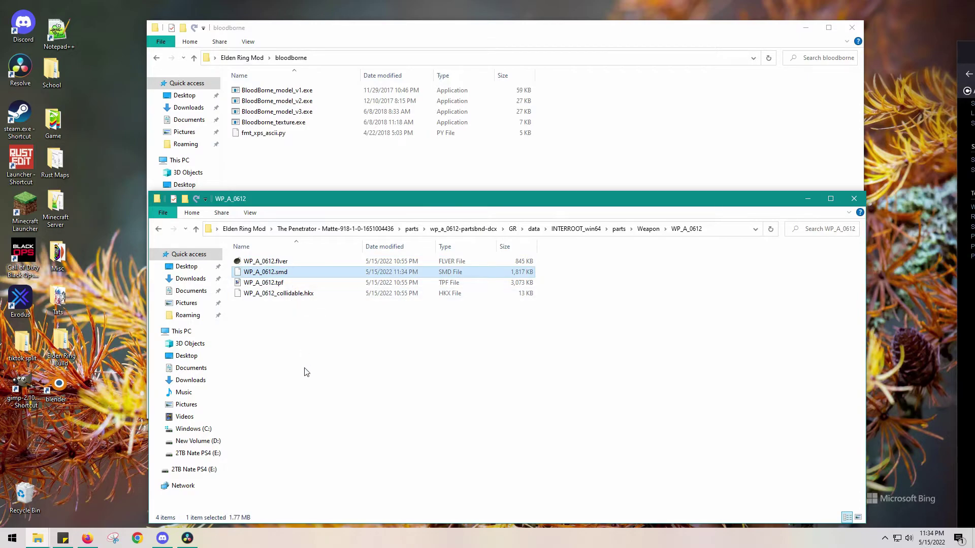
double_click(58, 385)
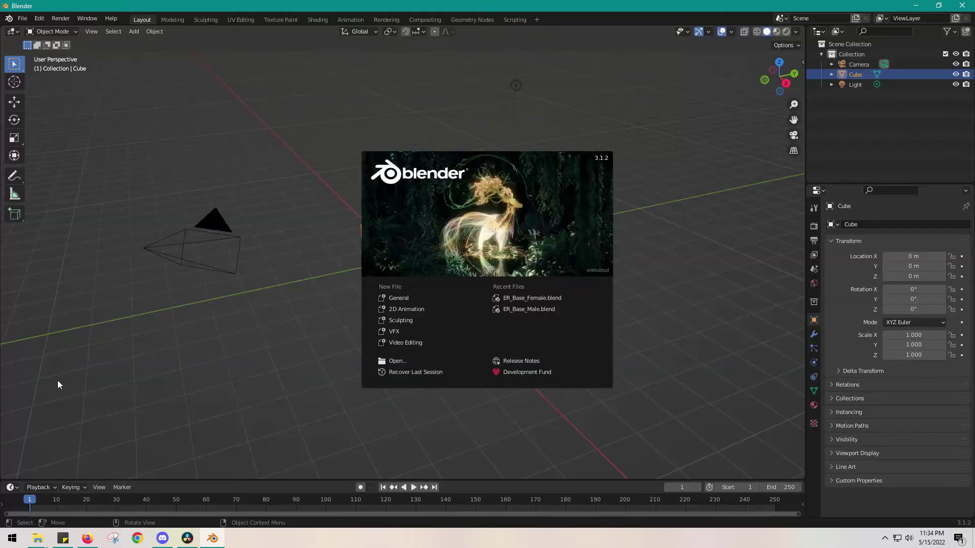
Dismiss the splash and delete Blender's default camera, cube and light.
click(180, 117)
drag(155, 113, 507, 348)
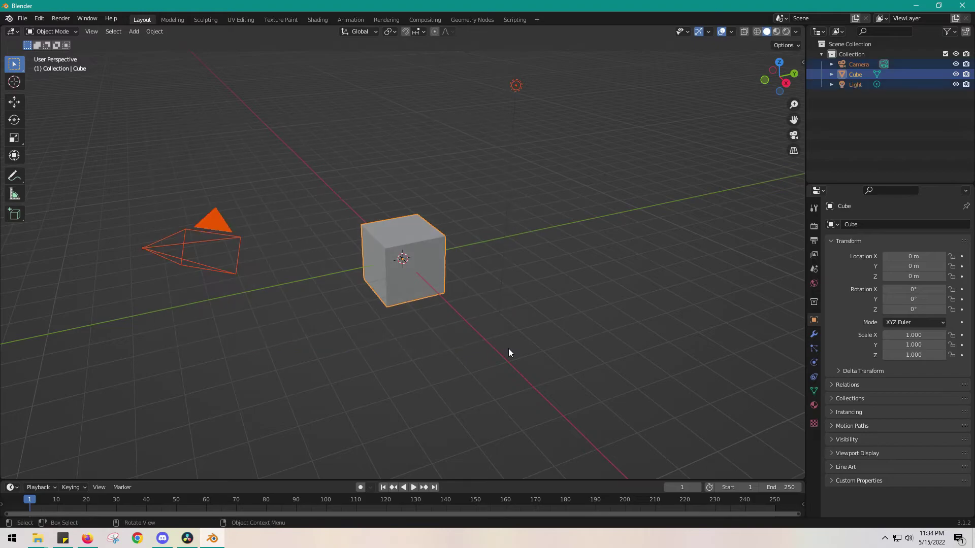
key(Delete)
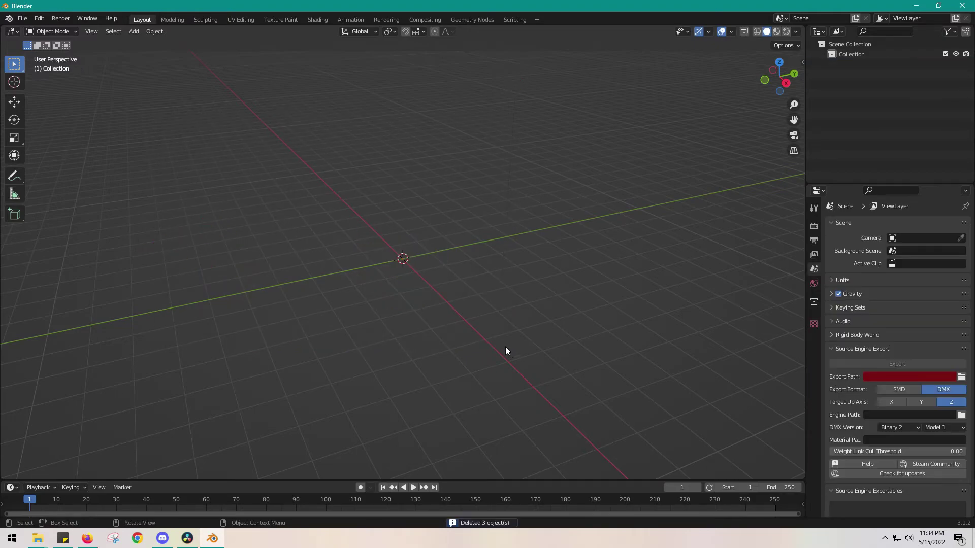
Start a Source Engine import and browse from Desktop into WP_A_0612 to choose WP_A_0612.smd.
click(24, 20)
mouse_move(68, 154)
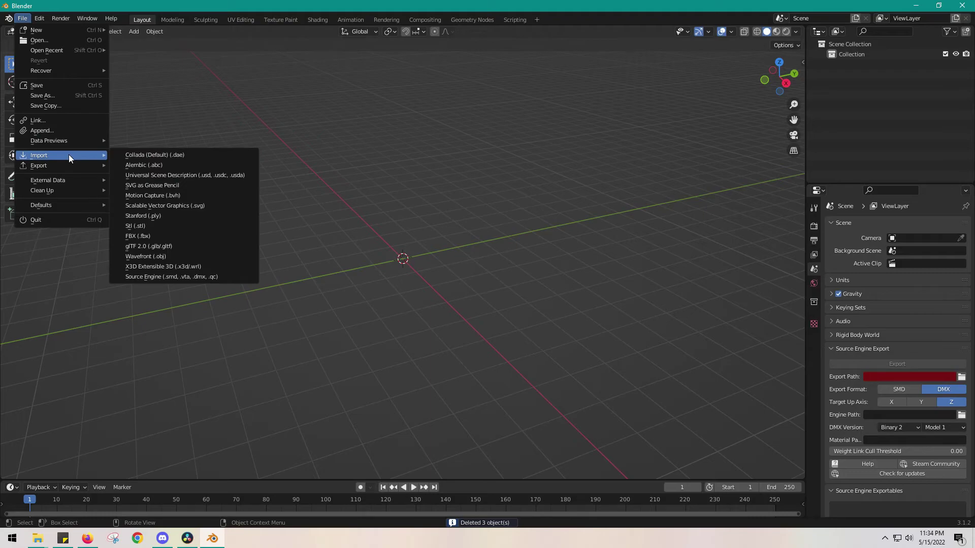
click(181, 276)
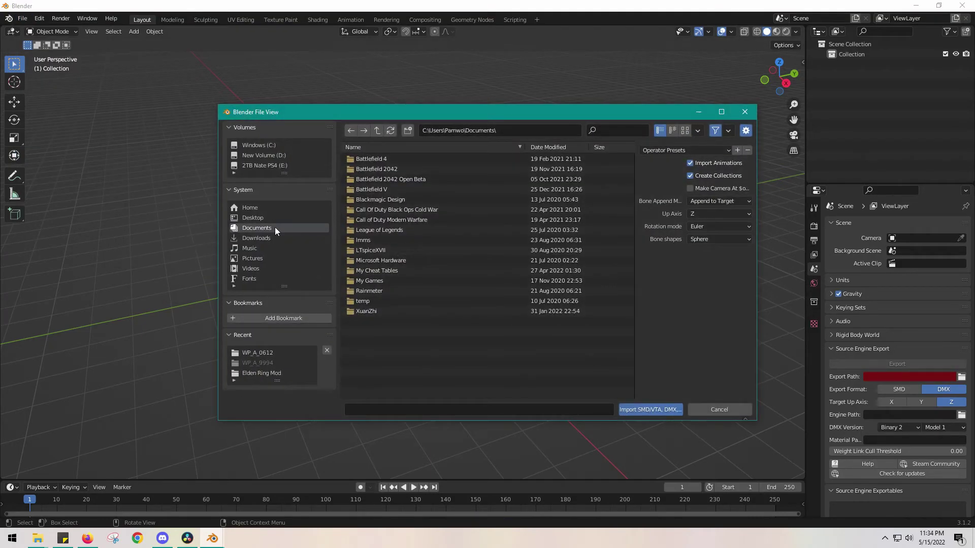
click(255, 219)
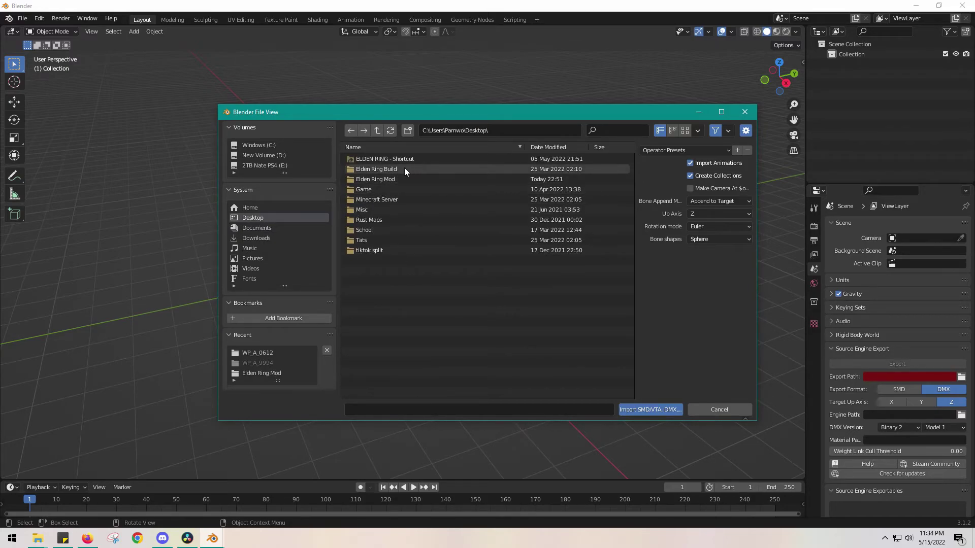
double_click(392, 179)
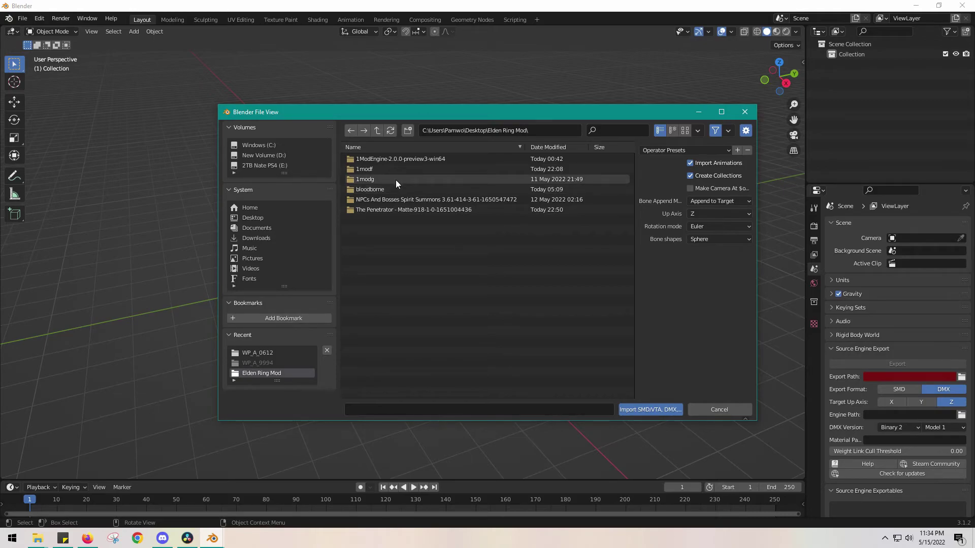
double_click(397, 208)
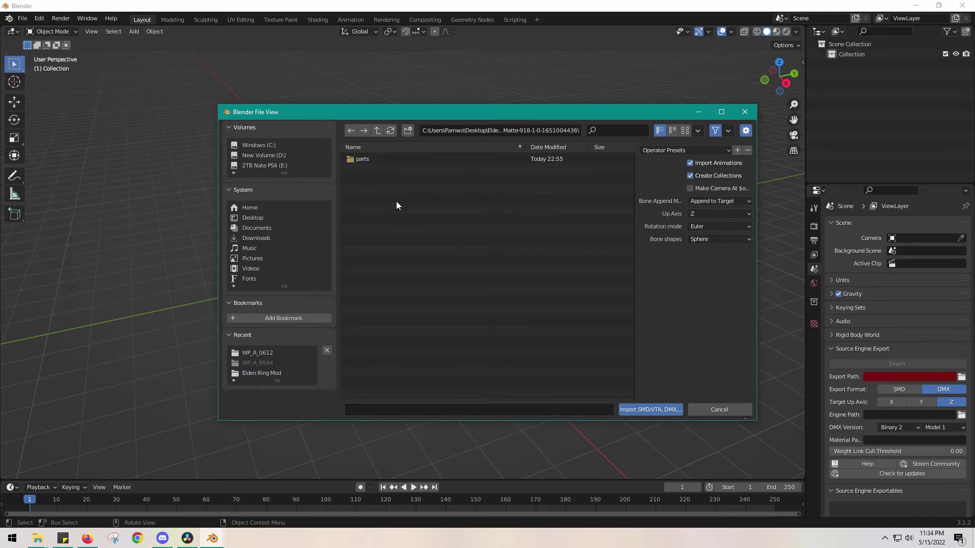
double_click(378, 159)
double_click(379, 159)
double_click(378, 160)
double_click(379, 160)
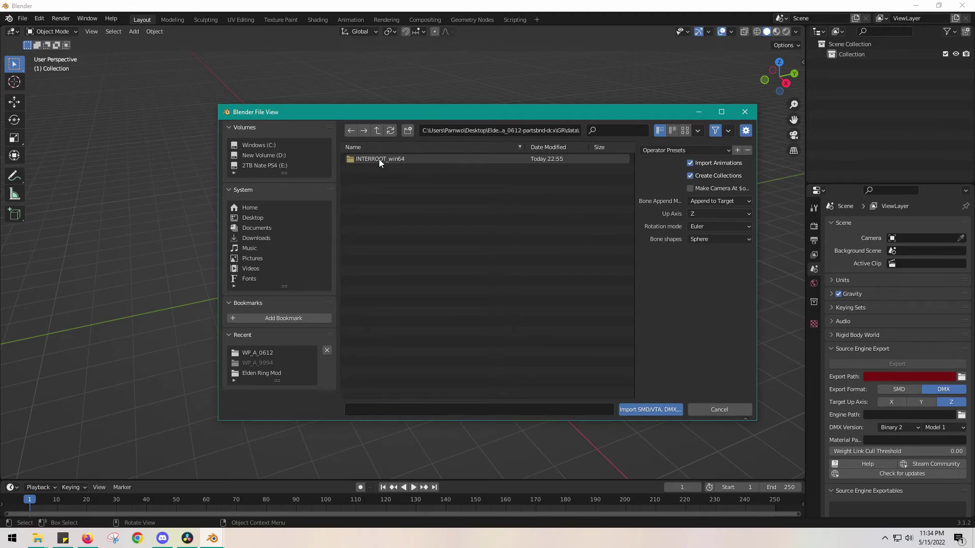
double_click(379, 159)
double_click(379, 159)
double_click(379, 160)
double_click(379, 159)
click(379, 160)
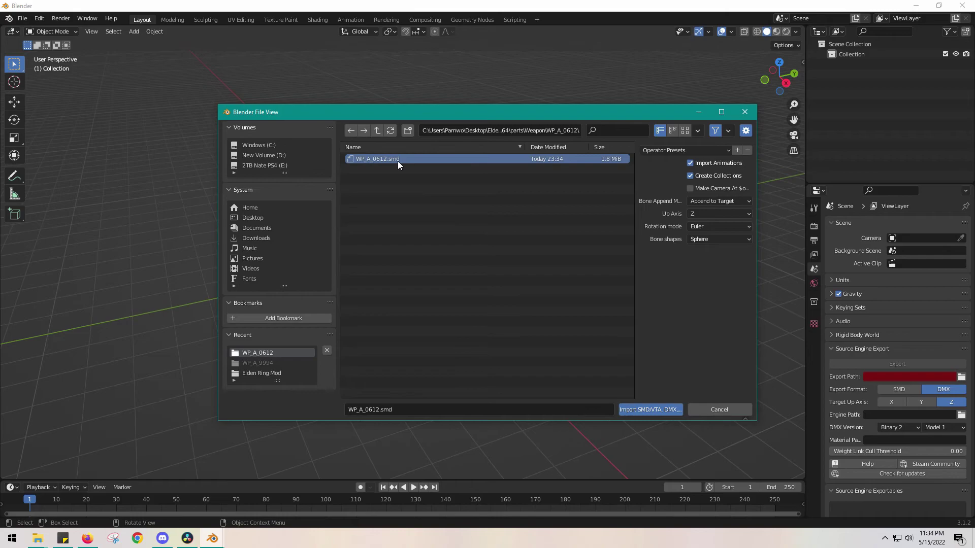
click(650, 410)
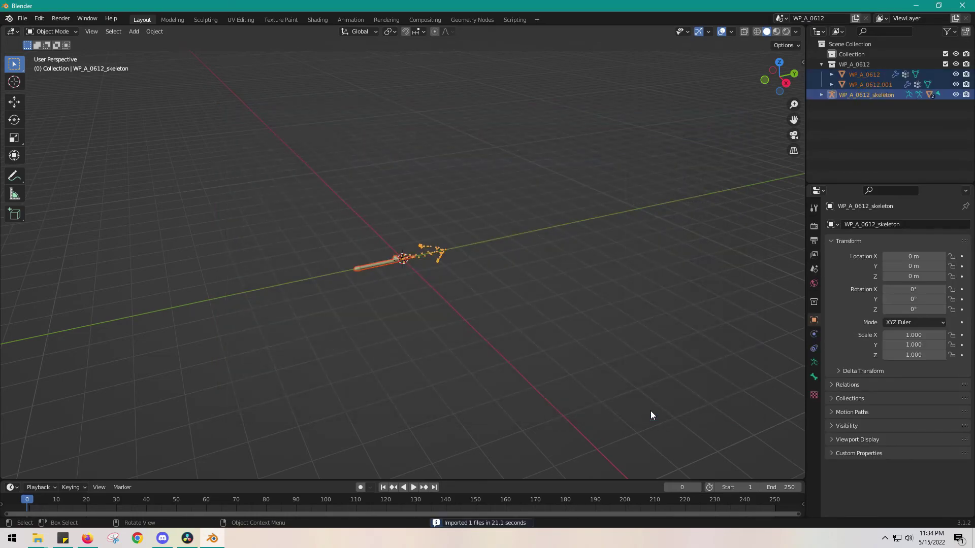
scroll(364, 283, up, 8)
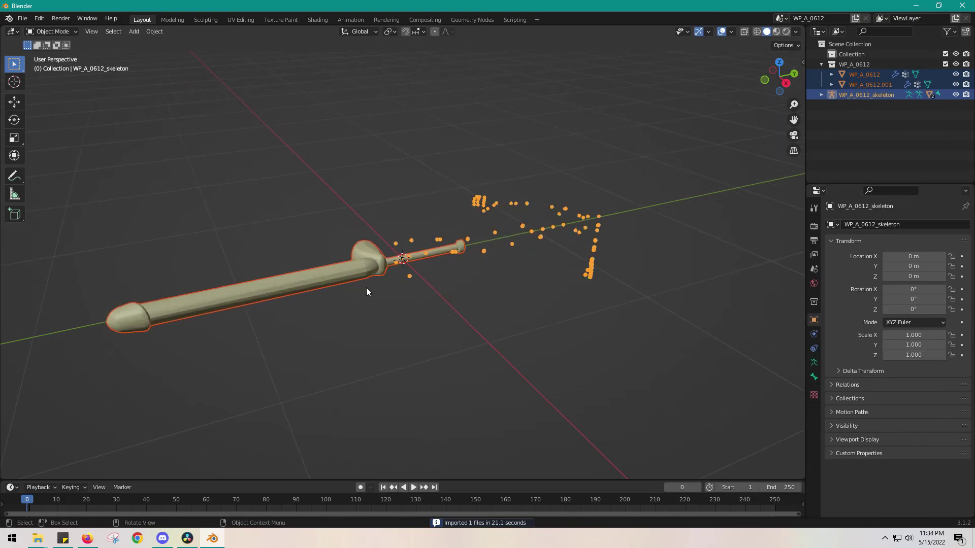
scroll(368, 290, down, 3)
middle_drag(368, 292, 327, 422)
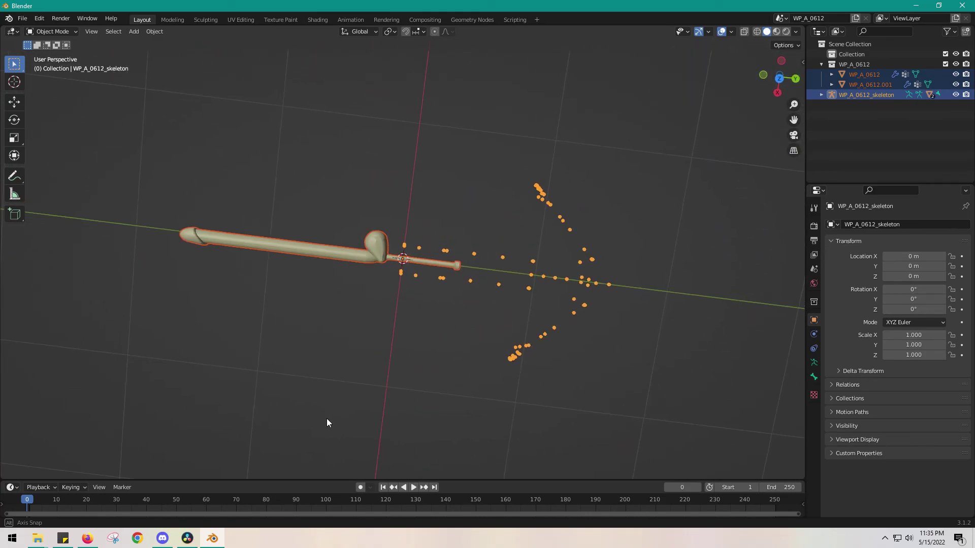